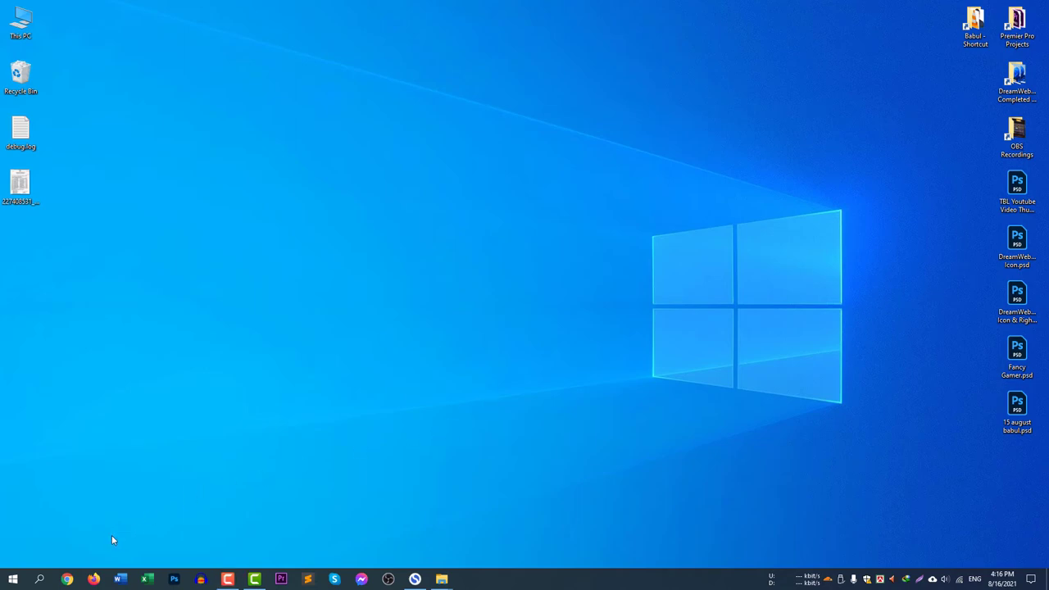
# Launch Chrome from the taskbar and load the router address tplinkwifi.net
pyautogui.click(67, 579)
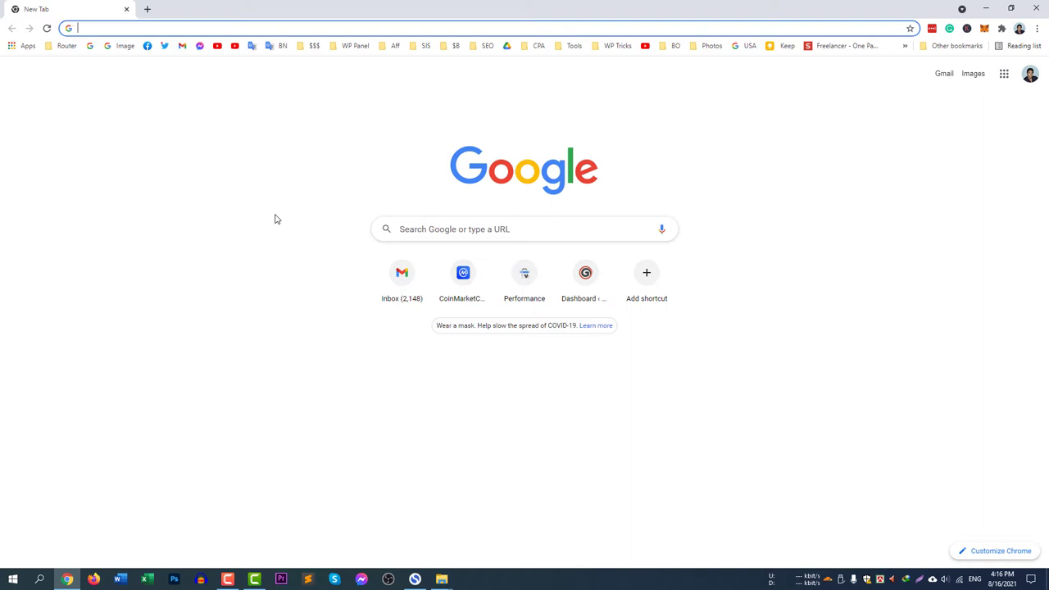
pyautogui.write('tplink')
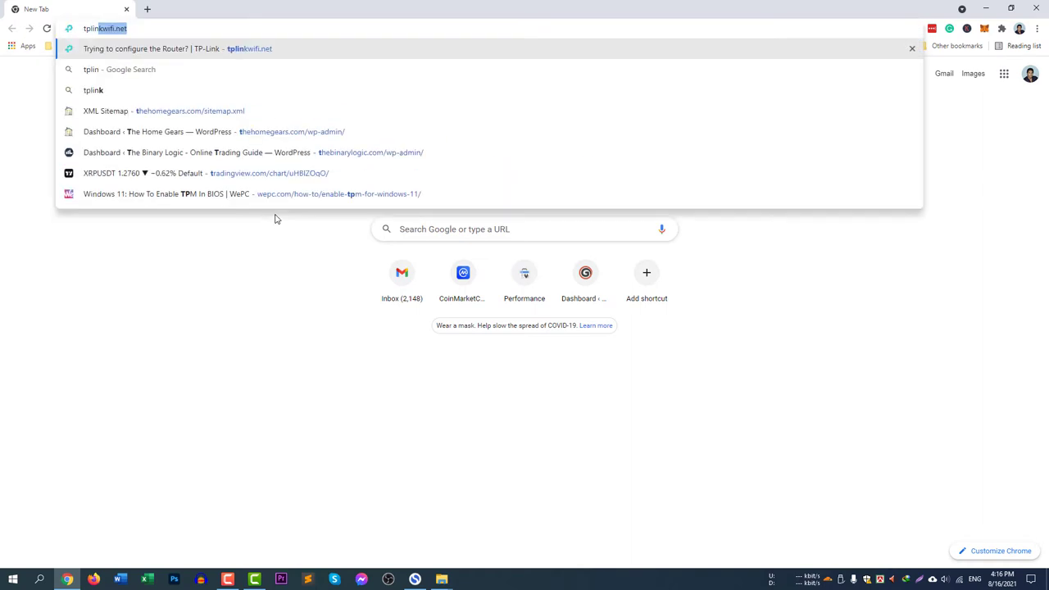
pyautogui.press('Right')
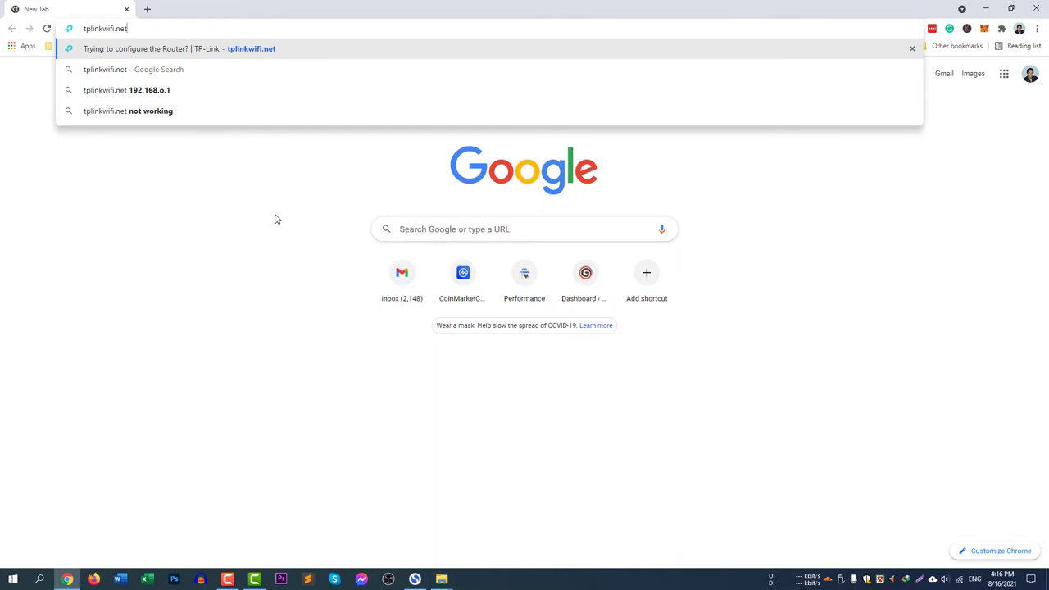
pyautogui.press('Return')
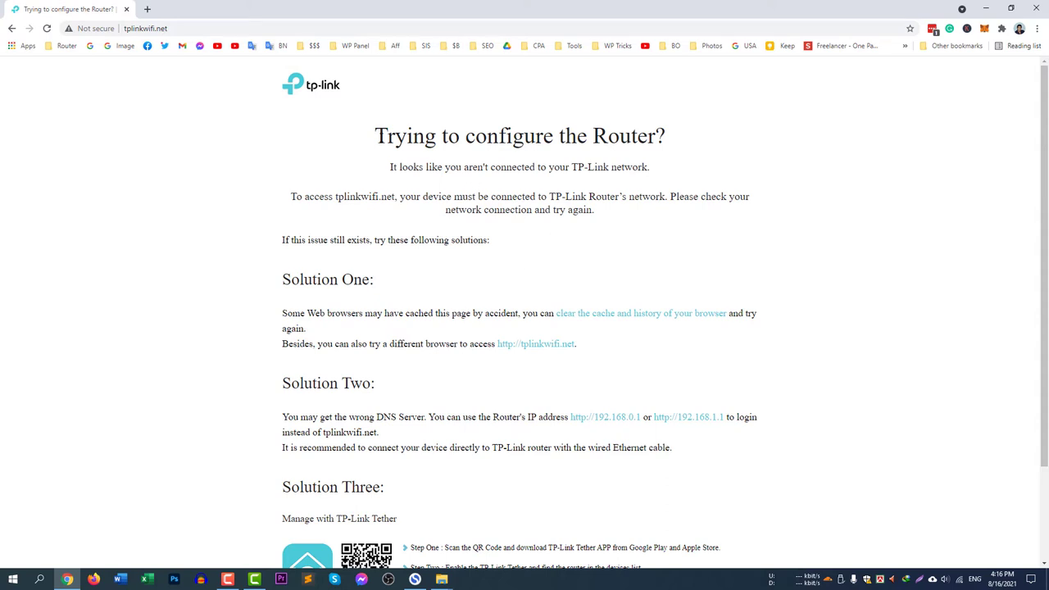
pyautogui.moveTo(378, 136); pyautogui.dragTo(678, 209)
pyautogui.click(690, 194)
pyautogui.scroll(-3, 834, 412)
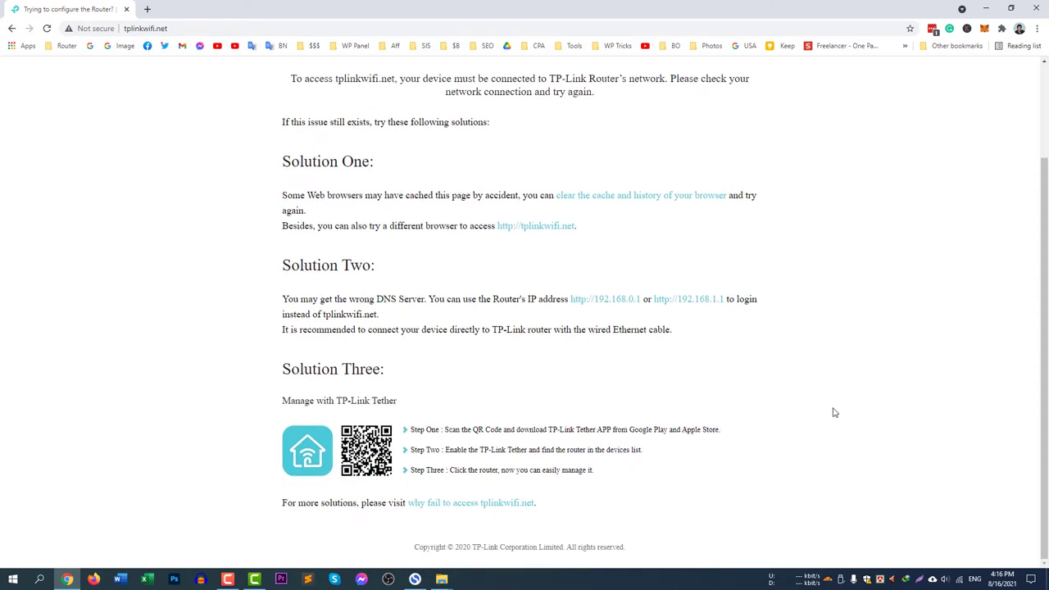
pyautogui.scroll(3, 834, 413)
pyautogui.scroll(-3, 831, 410)
pyautogui.moveTo(433, 300); pyautogui.dragTo(521, 300)
pyautogui.click(521, 301)
pyautogui.scroll(3, 692, 401)
pyautogui.moveTo(574, 417); pyautogui.dragTo(750, 417)
pyautogui.click(492, 413)
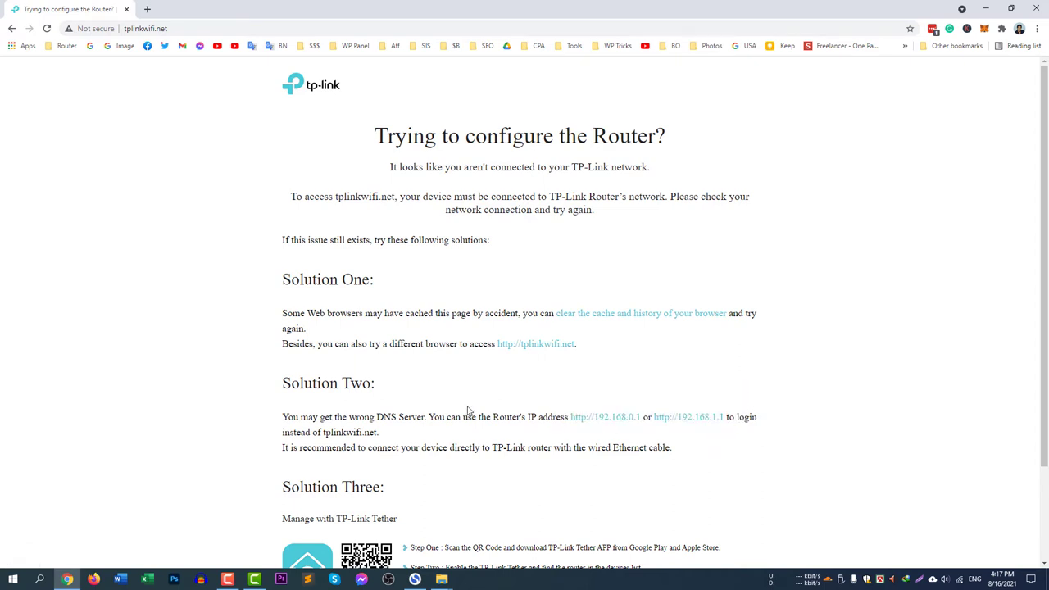
pyautogui.moveTo(467, 412); pyautogui.dragTo(500, 418)
pyautogui.click(528, 423)
# In a new Chrome tab, go to the TL-WR840N router at 192.168.1.1
pyautogui.click(148, 12)
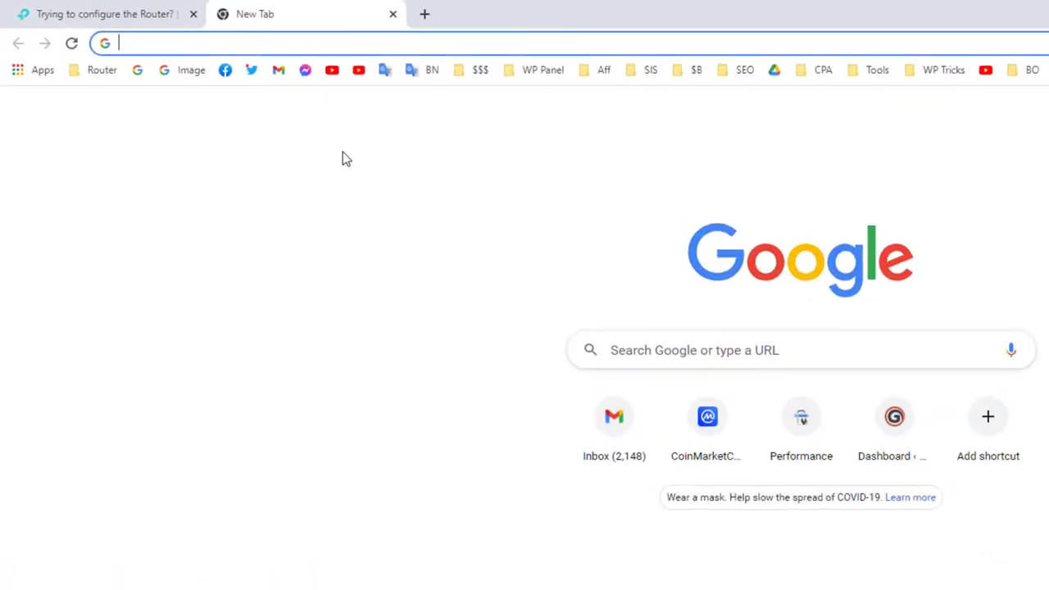
pyautogui.write('191')
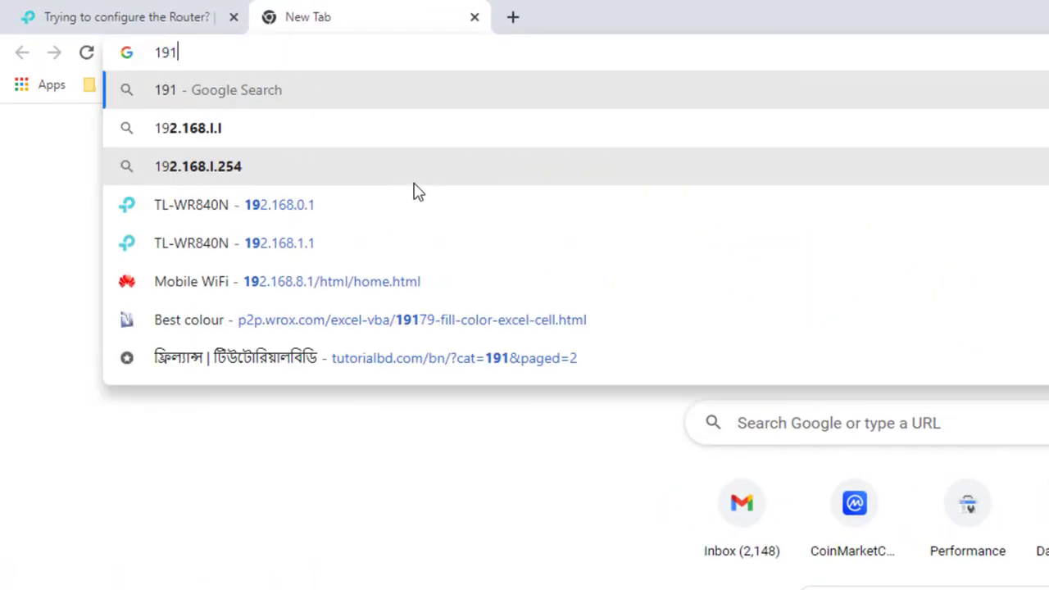
pyautogui.press('BackSpace')
pyautogui.write('2.168.0.1')
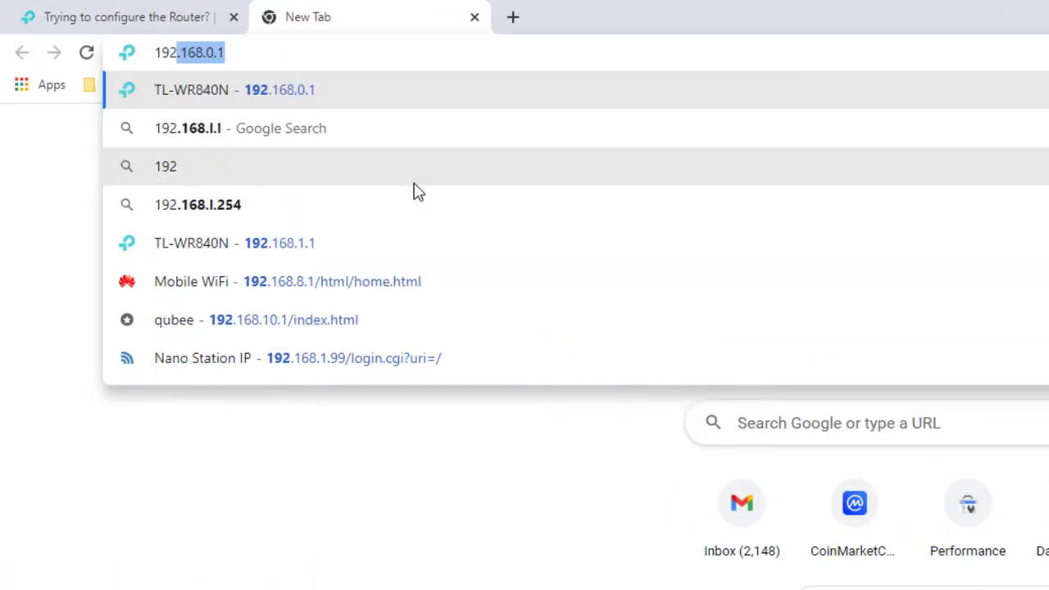
pyautogui.click(392, 239)
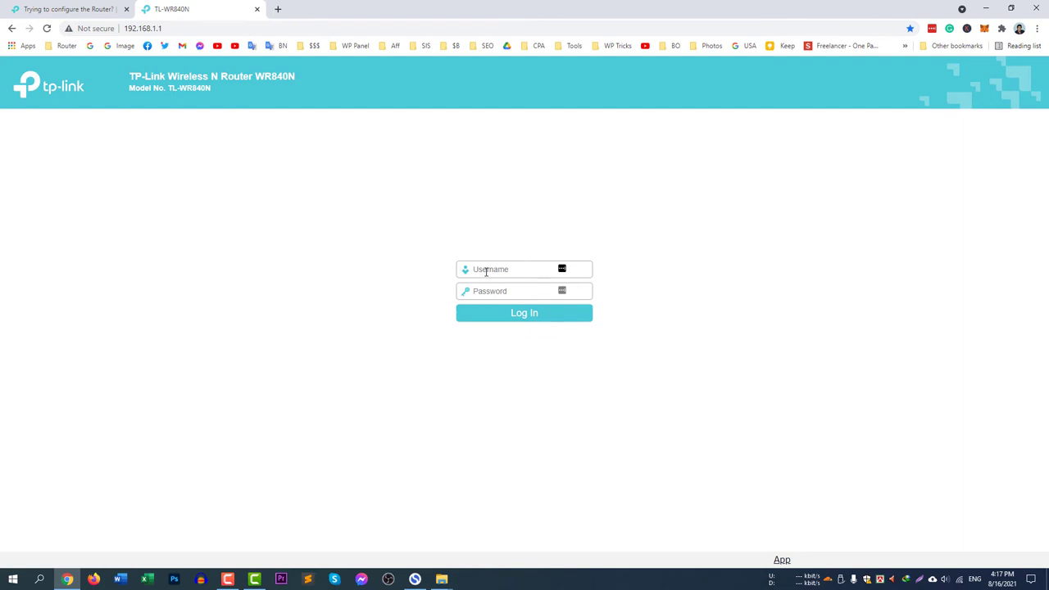
# Log in with the router's admin username and password, dismissing the breach warning and not saving it
pyautogui.write('admin')
pyautogui.press('Tab')
pyautogui.write('admin')
pyautogui.press('Return')
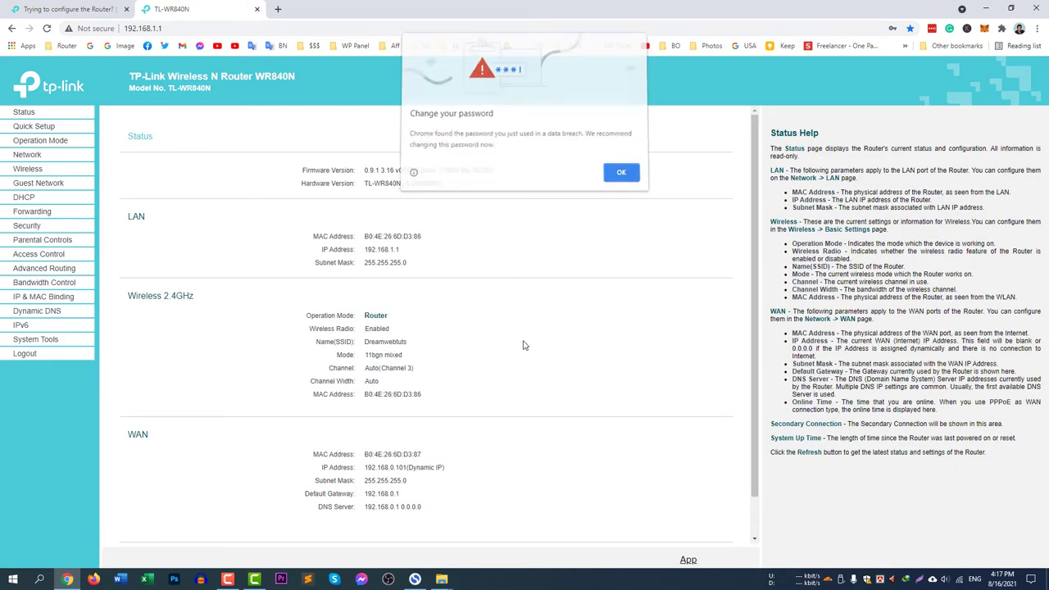
pyautogui.click(621, 176)
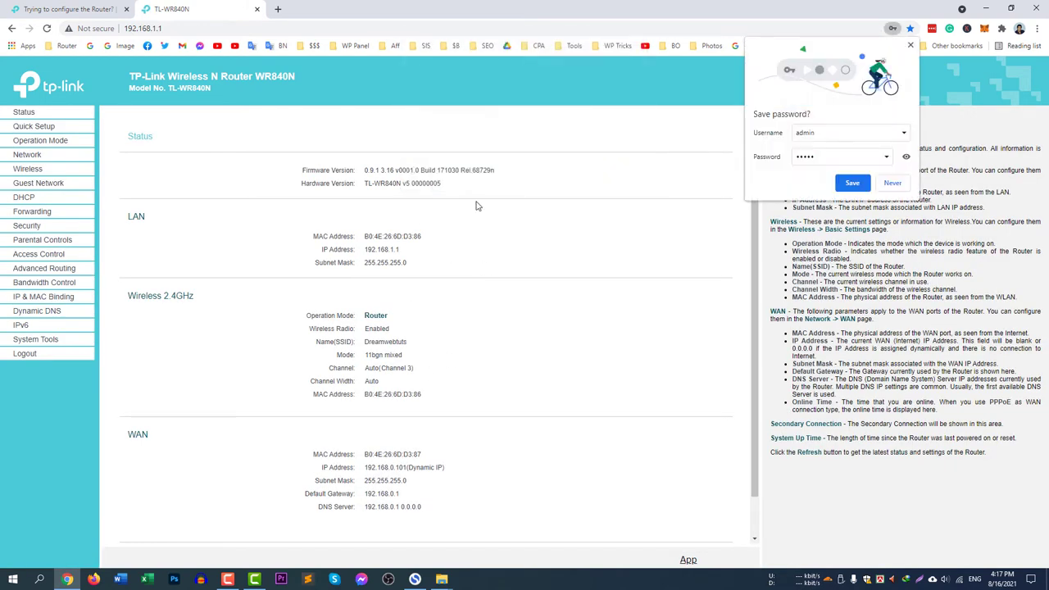
pyautogui.click(894, 185)
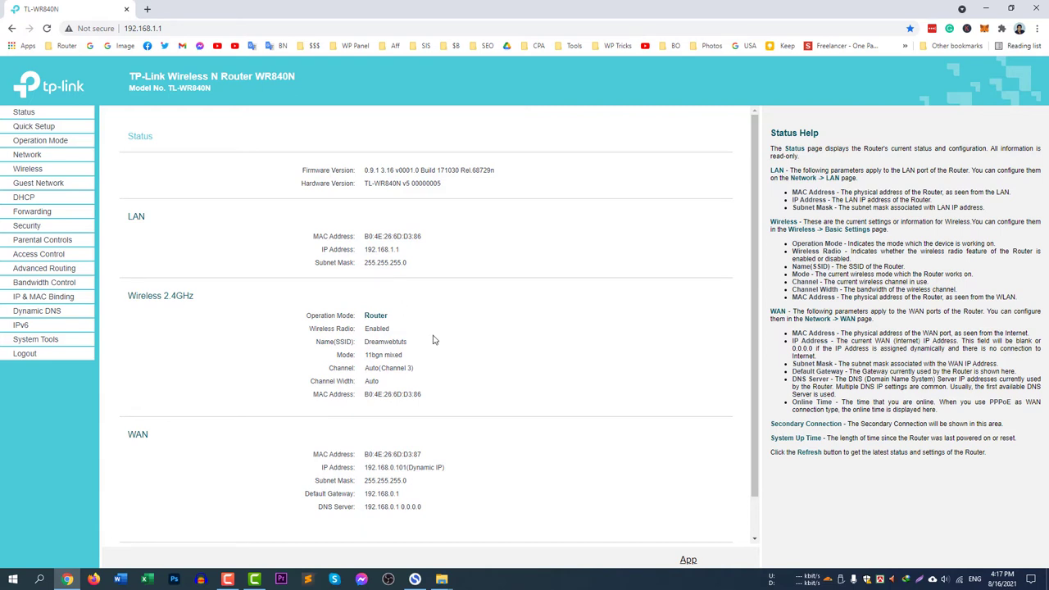
# Review the Status page details, highlighting the Wi-Fi network name Dreamwebtuts
pyautogui.scroll(-1, 437, 357)
pyautogui.moveTo(143, 254); pyautogui.dragTo(182, 255)
pyautogui.click(182, 255)
pyautogui.scroll(1, 371, 351)
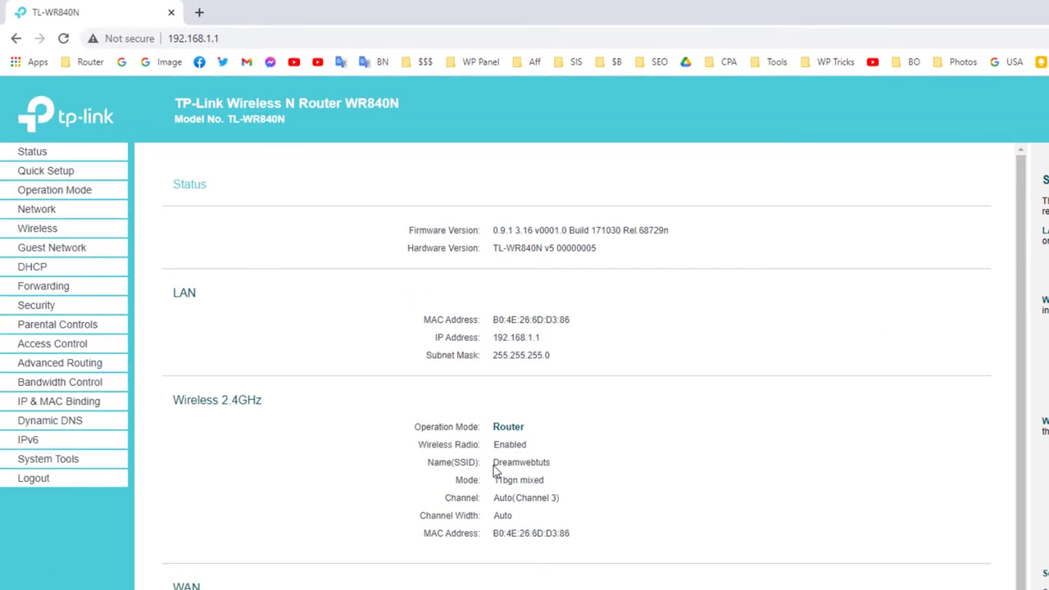
pyautogui.moveTo(369, 347); pyautogui.dragTo(405, 351)
pyautogui.moveTo(545, 469)
pyautogui.mouseDown()
pyautogui.moveTo(556, 474)
pyautogui.moveTo(538, 474)
pyautogui.mouseUp()
pyautogui.click(541, 476)
# In Wireless Security settings, append a digit to the existing Wireless Password
pyautogui.click(60, 236)
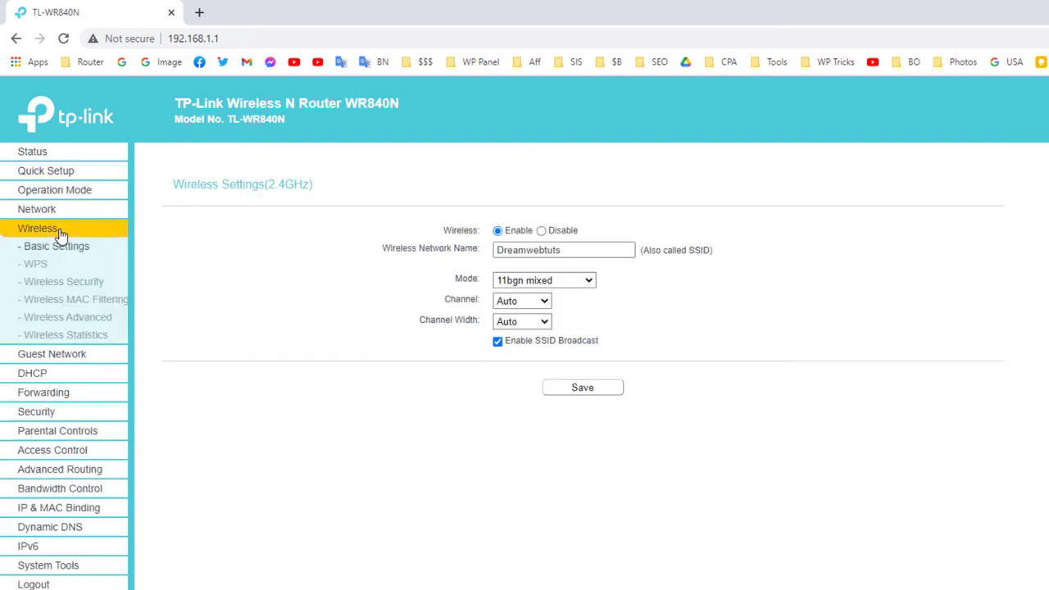
pyautogui.click(82, 282)
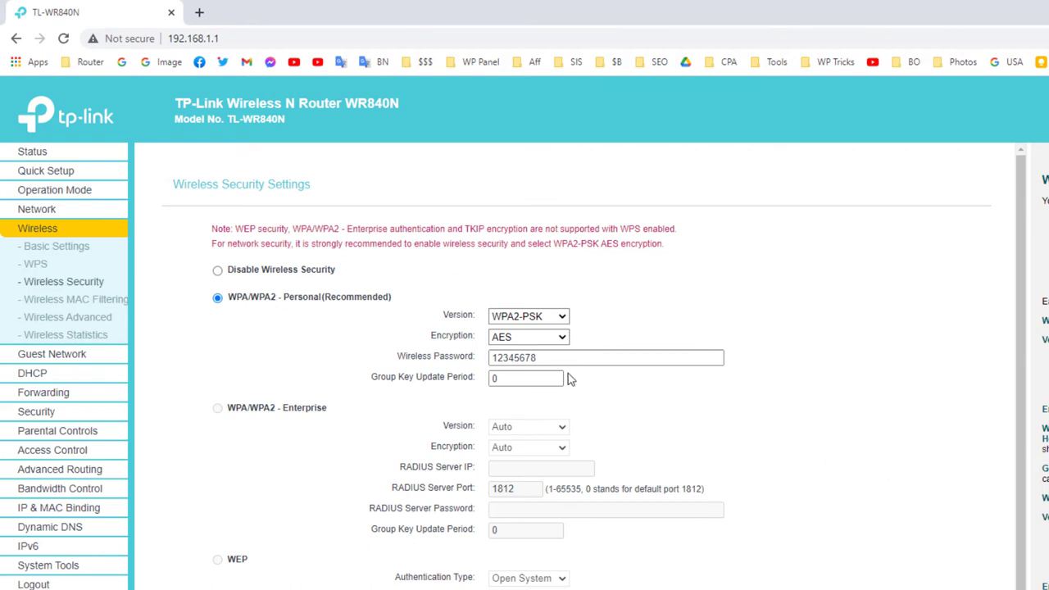
pyautogui.moveTo(410, 364); pyautogui.dragTo(472, 360)
pyautogui.doubleClick(548, 358)
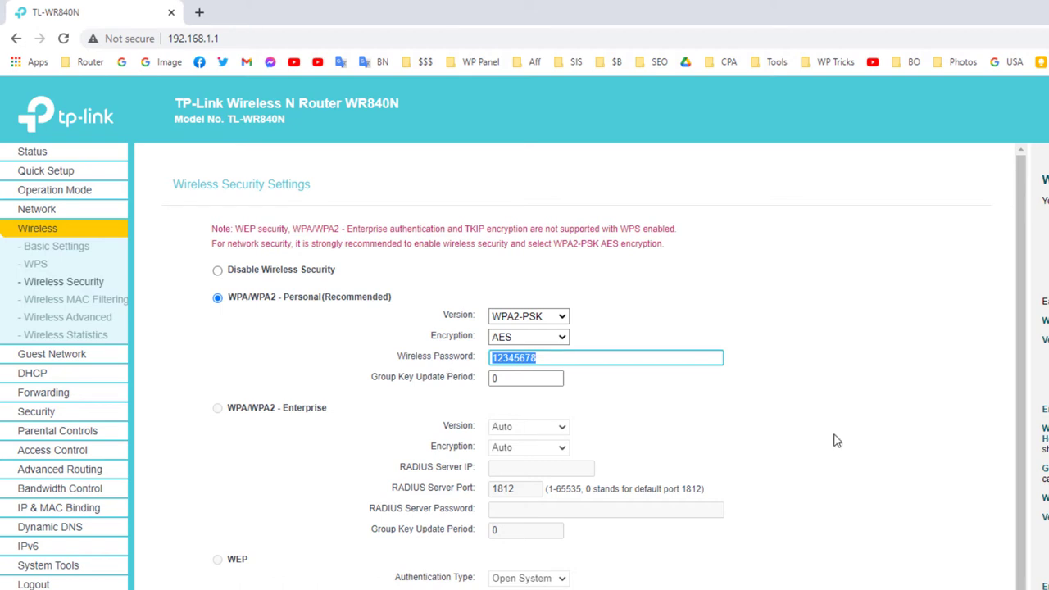
pyautogui.click(581, 359)
pyautogui.write('9')
pyautogui.click(789, 391)
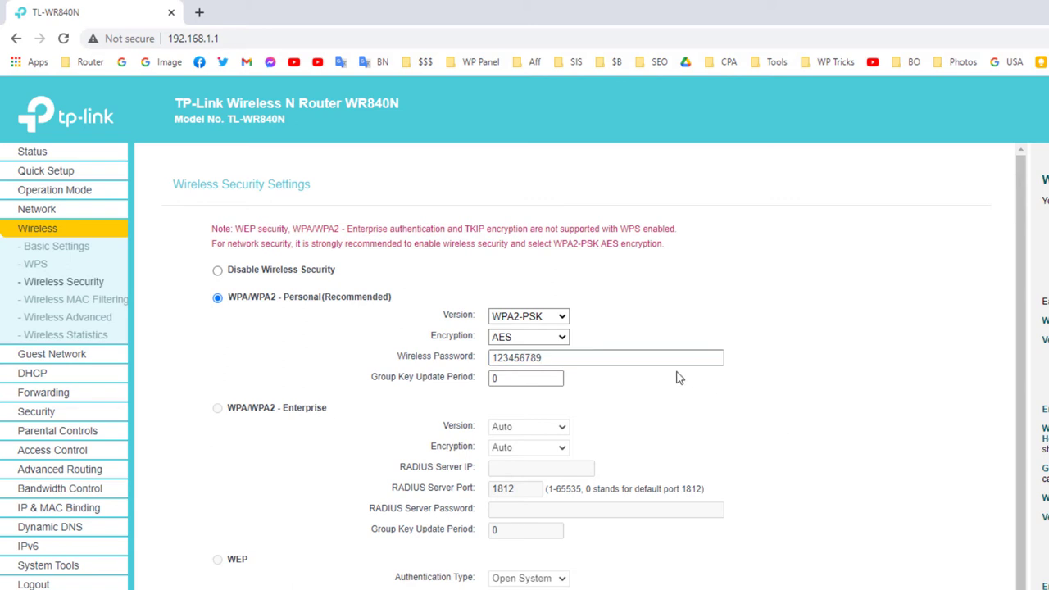
# Keep AES encryption and set the version to WPA2-PSK, then scroll down to Save
pyautogui.scroll(-1, 880, 521)
pyautogui.scroll(1, 853, 548)
pyautogui.click(552, 343)
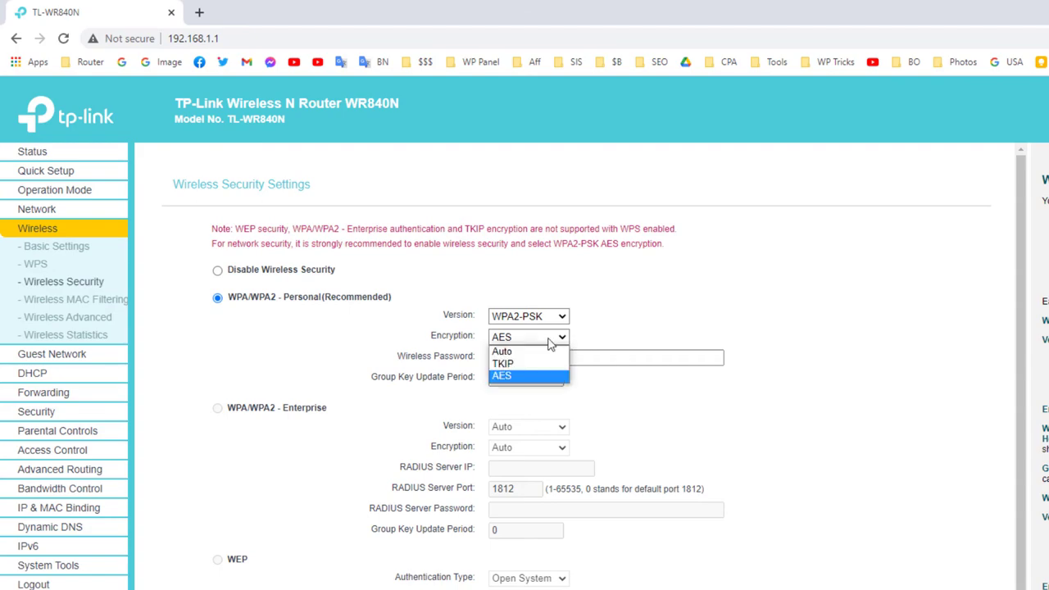
pyautogui.click(551, 342)
pyautogui.click(547, 316)
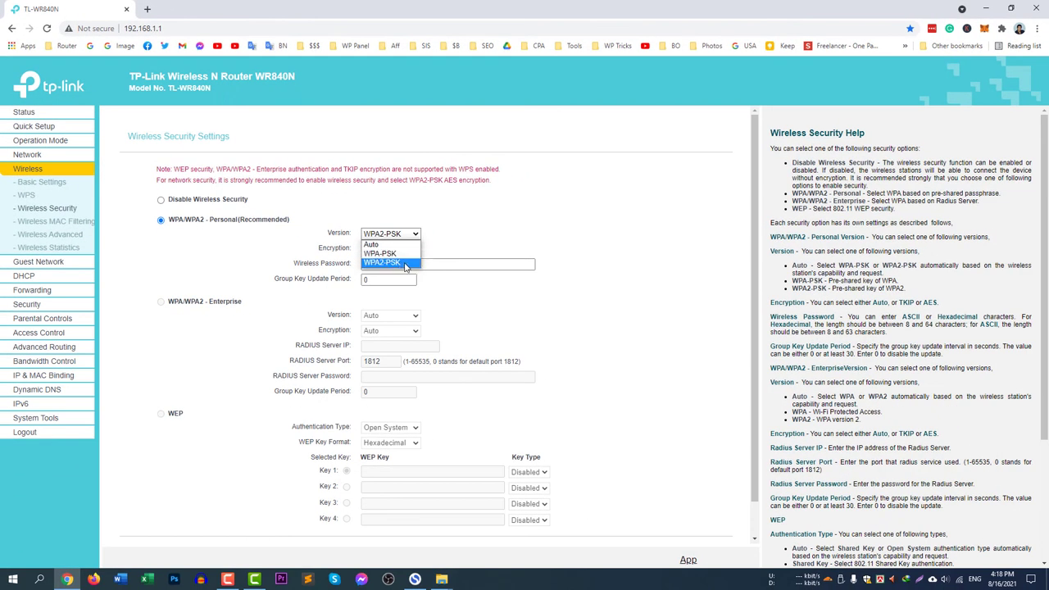
pyautogui.click(405, 267)
pyautogui.scroll(-1, 710, 468)
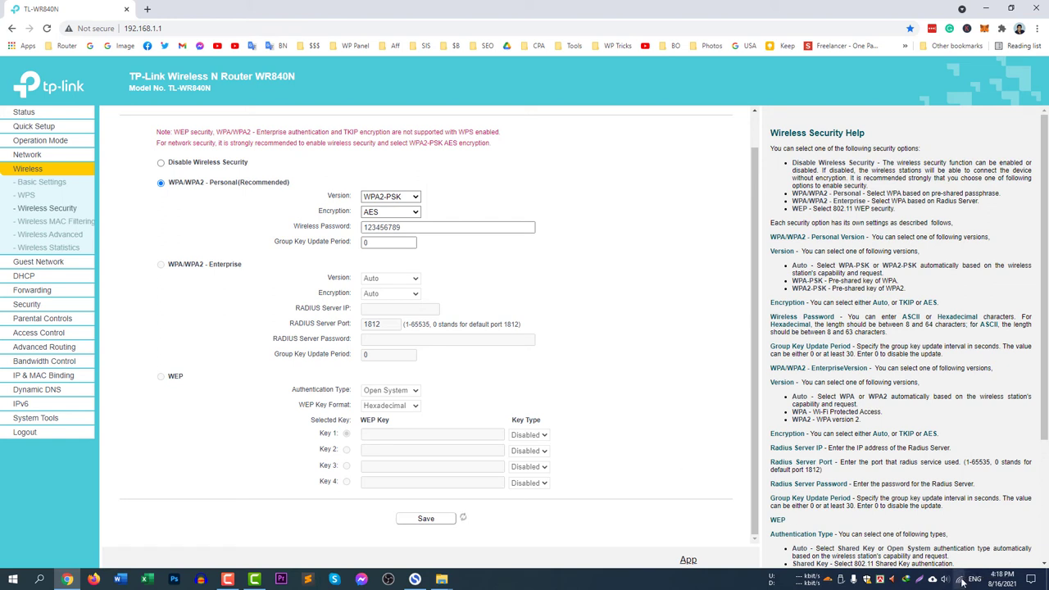
# Disconnect the PC from Dreamwebtuts in the Wi-Fi list and try reconnecting
pyautogui.click(960, 580)
pyautogui.click(1003, 394)
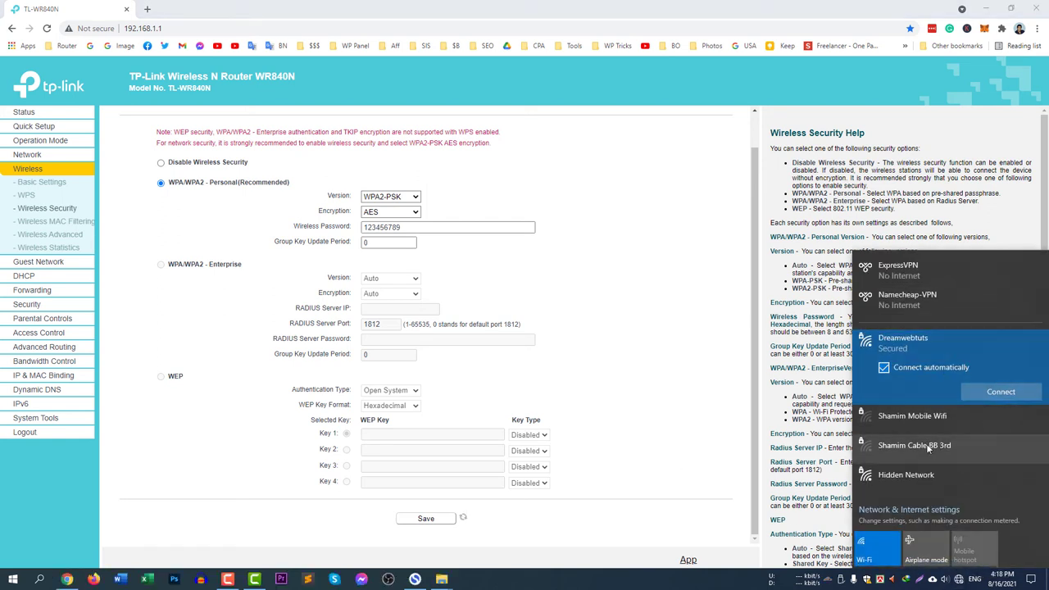
pyautogui.click(976, 390)
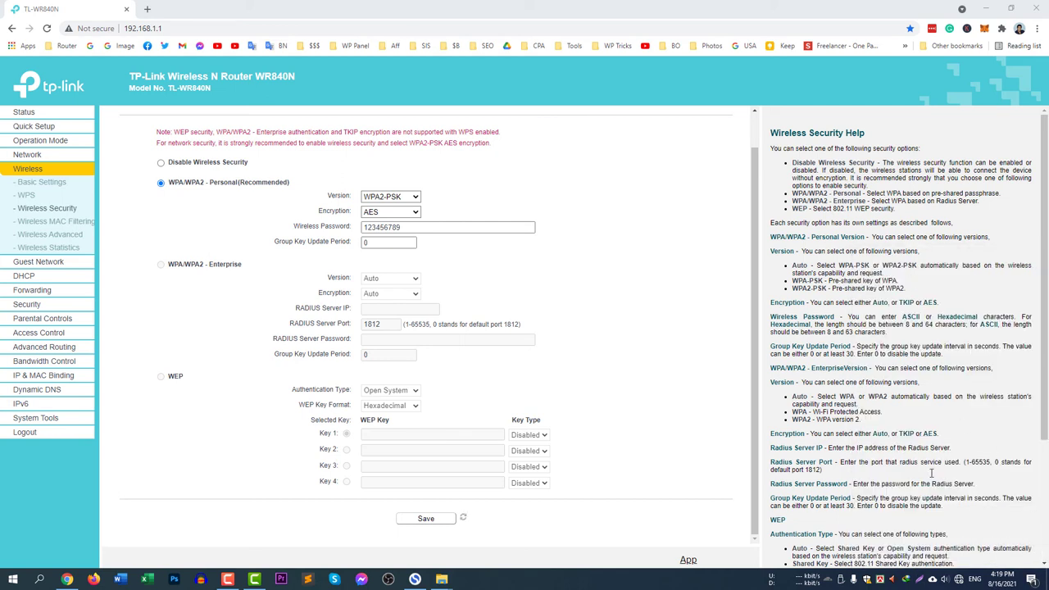
# Forget the saved Dreamwebtuts network in the Windows Wi-Fi list
pyautogui.click(958, 579)
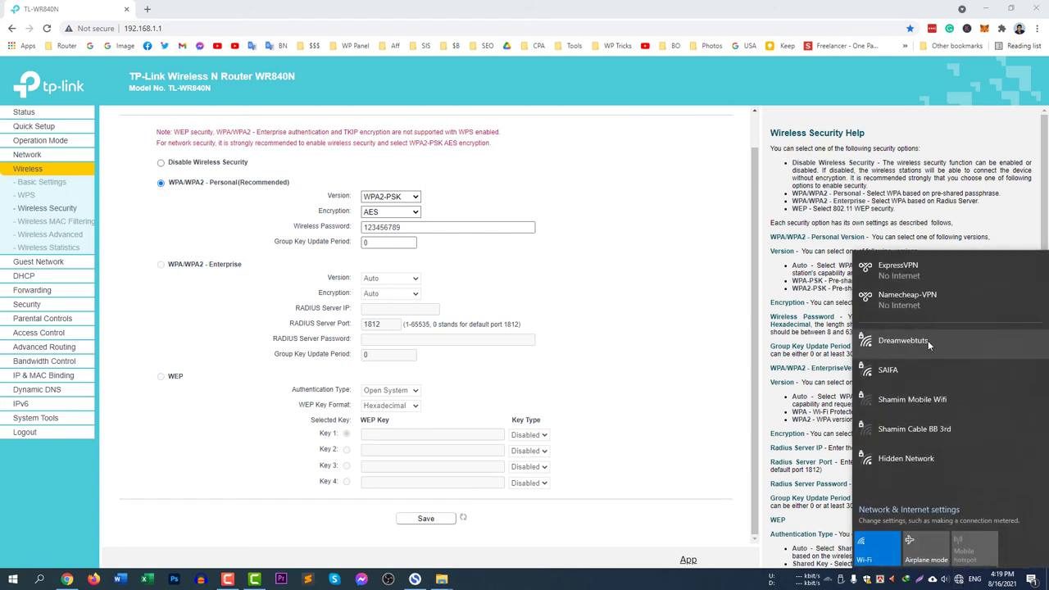
pyautogui.click(928, 340)
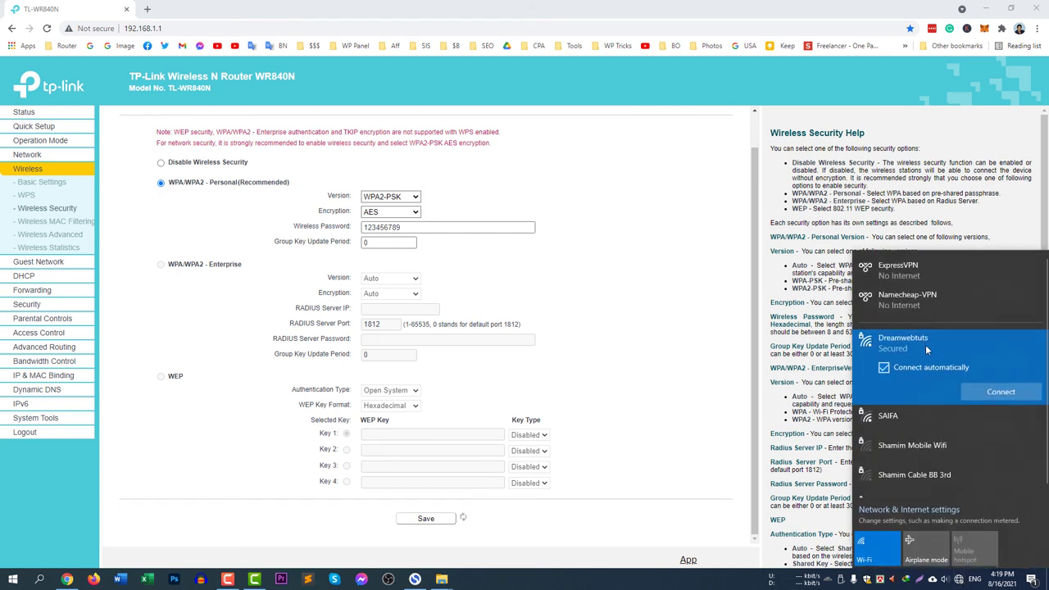
pyautogui.rightClick(927, 347)
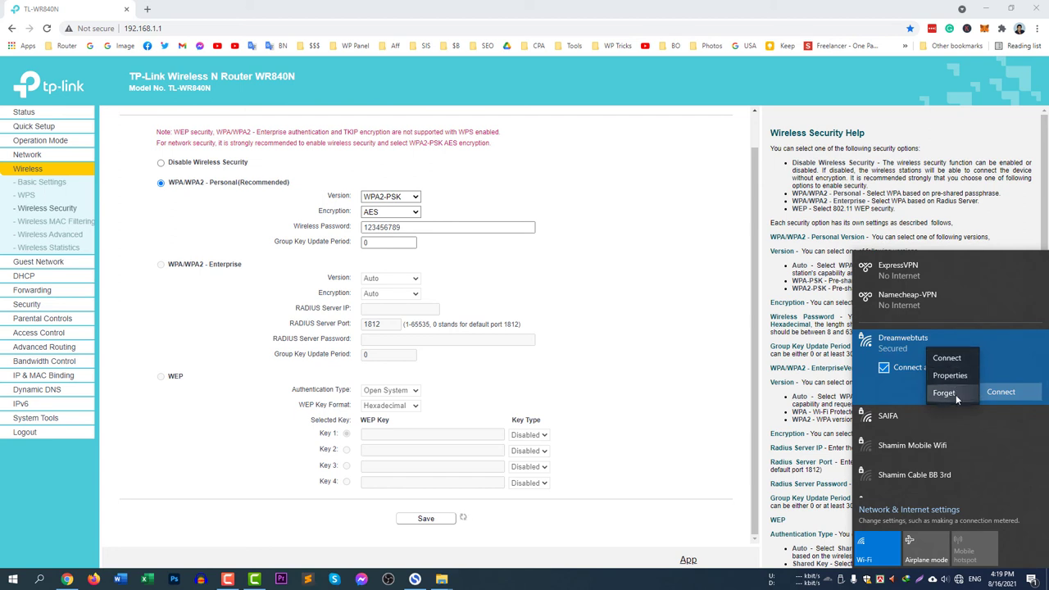
pyautogui.click(954, 394)
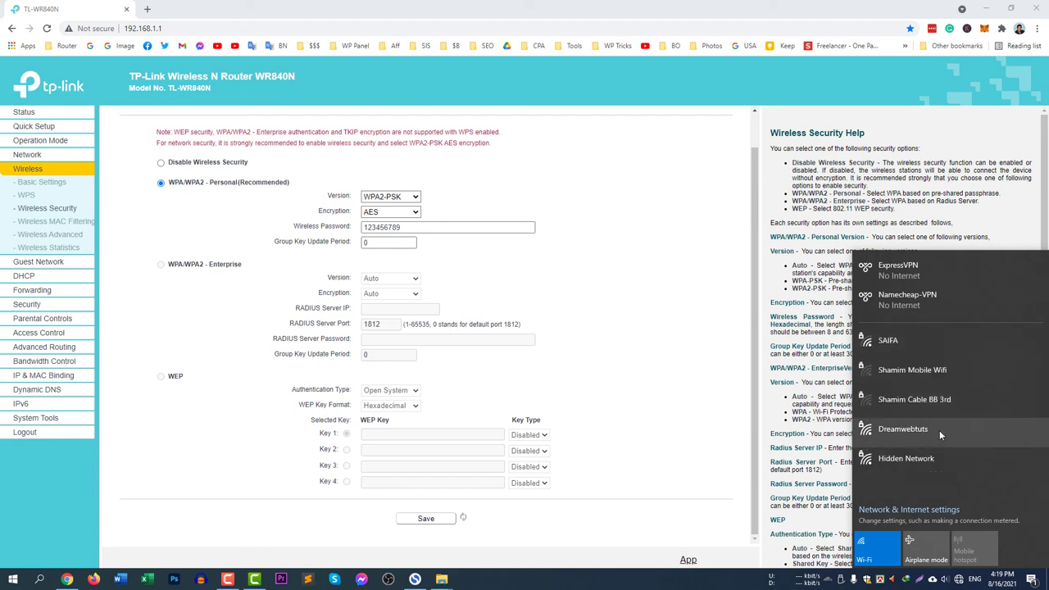
# Reconnect to Dreamwebtuts by entering the new network security key, then close the list
pyautogui.click(926, 429)
pyautogui.click(1000, 480)
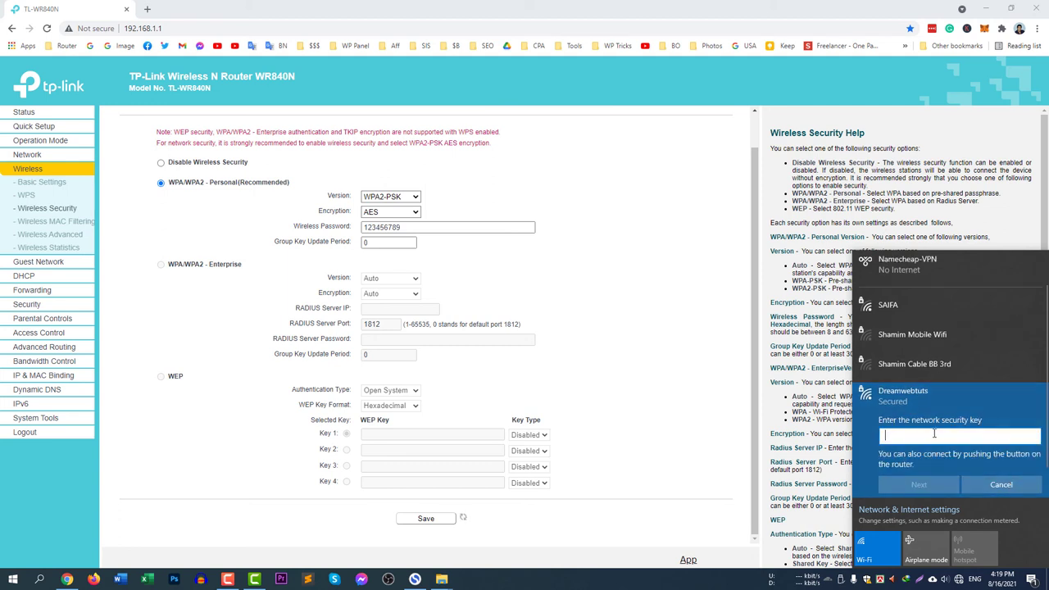
pyautogui.write('1234567')
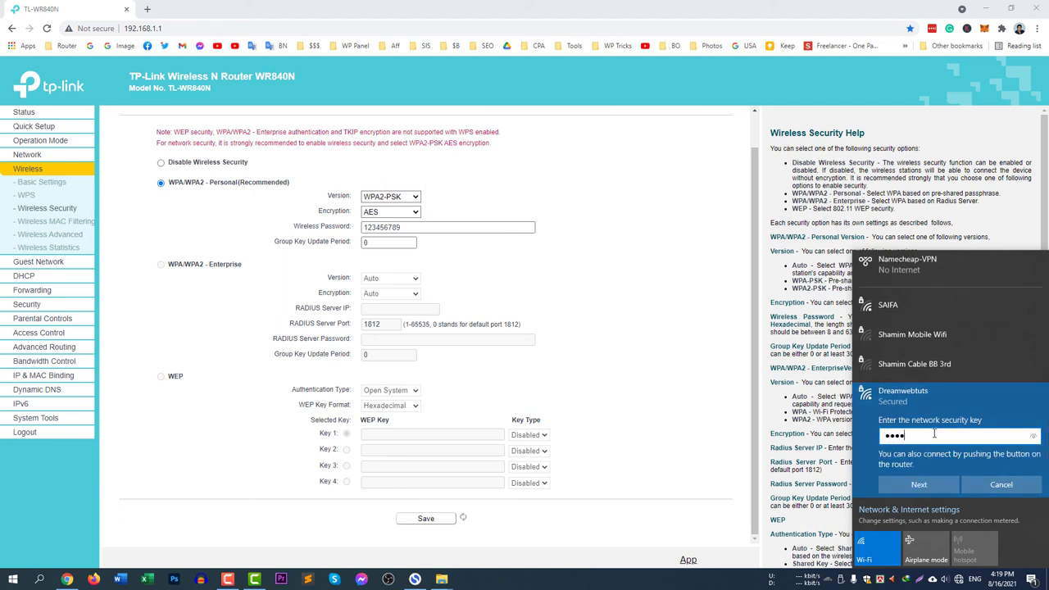
pyautogui.write('89')
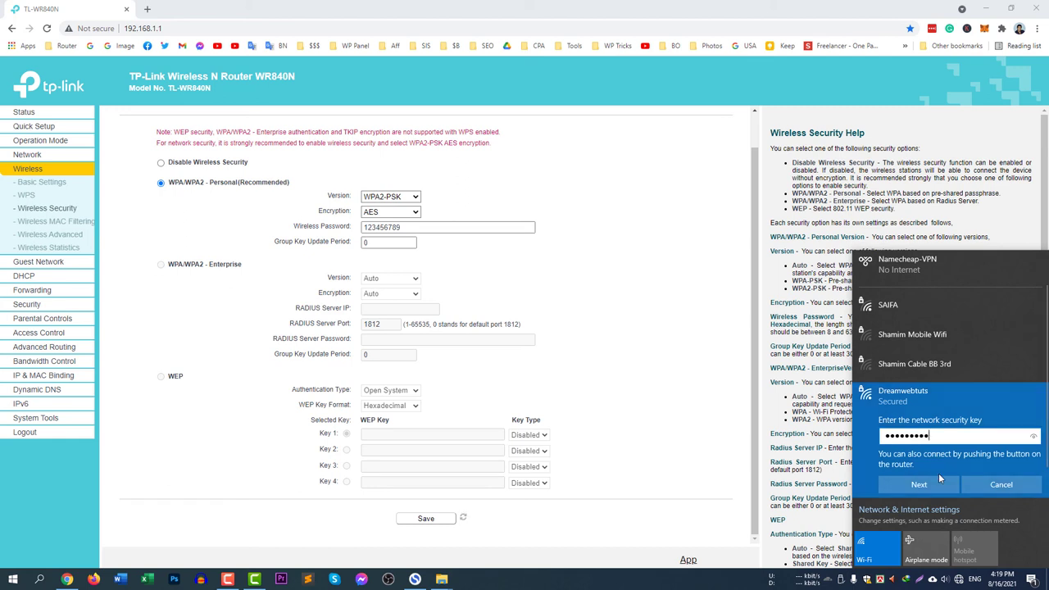
pyautogui.click(942, 485)
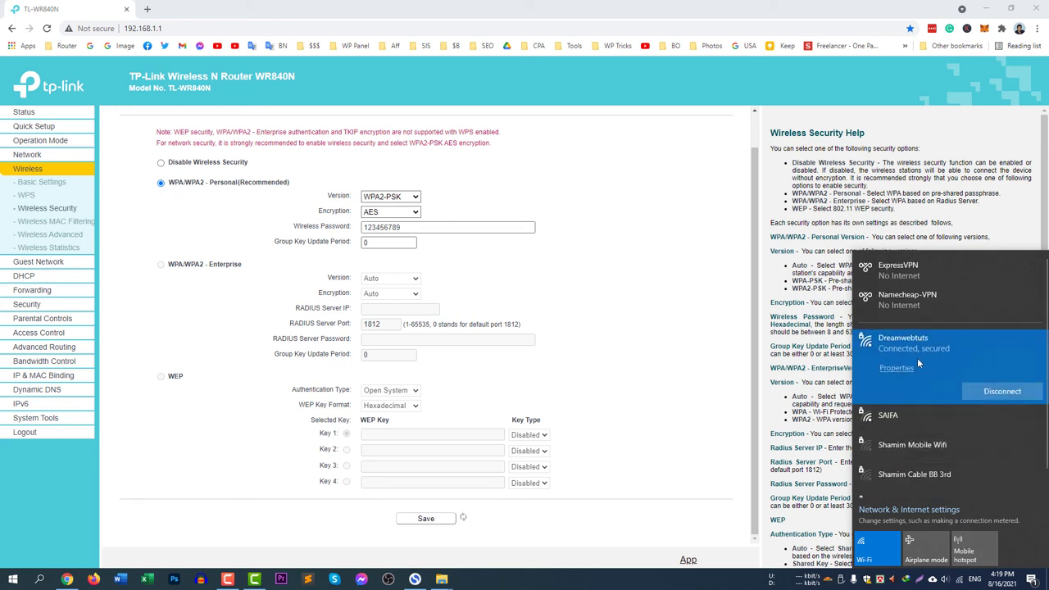
pyautogui.click(583, 324)
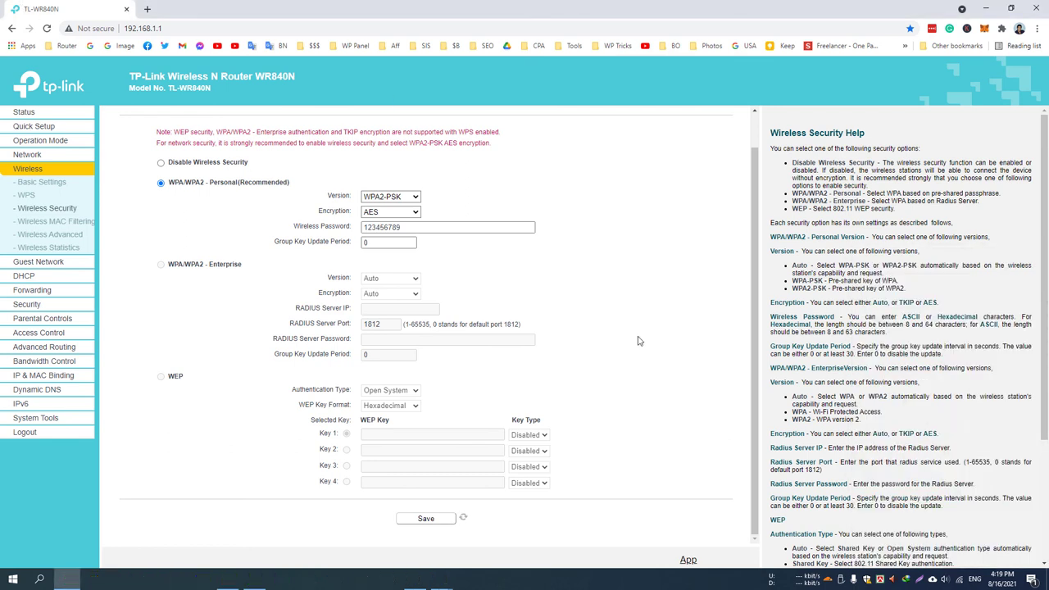
pyautogui.scroll(1, 546, 401)
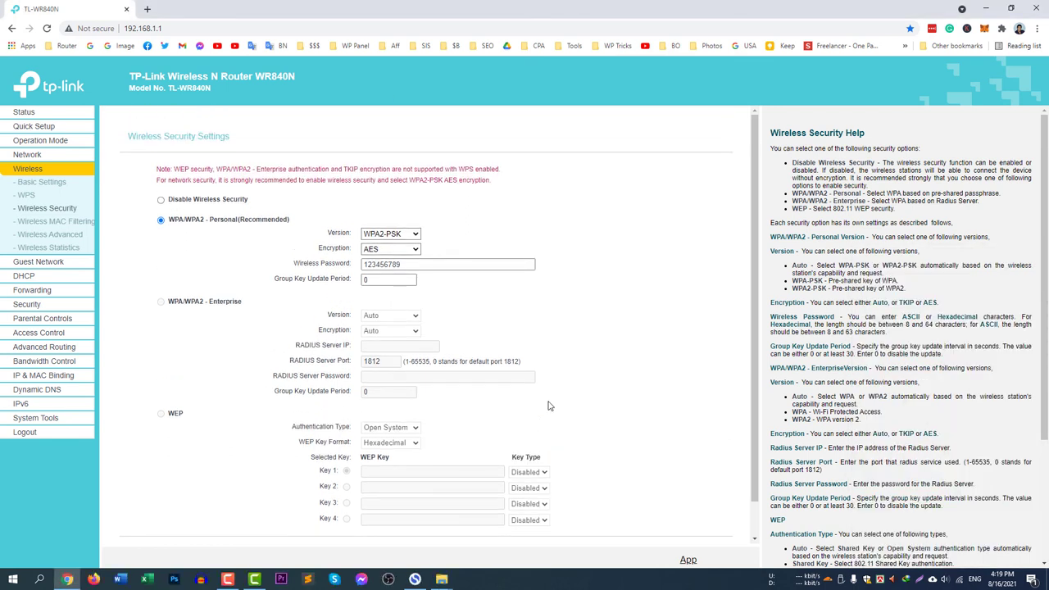